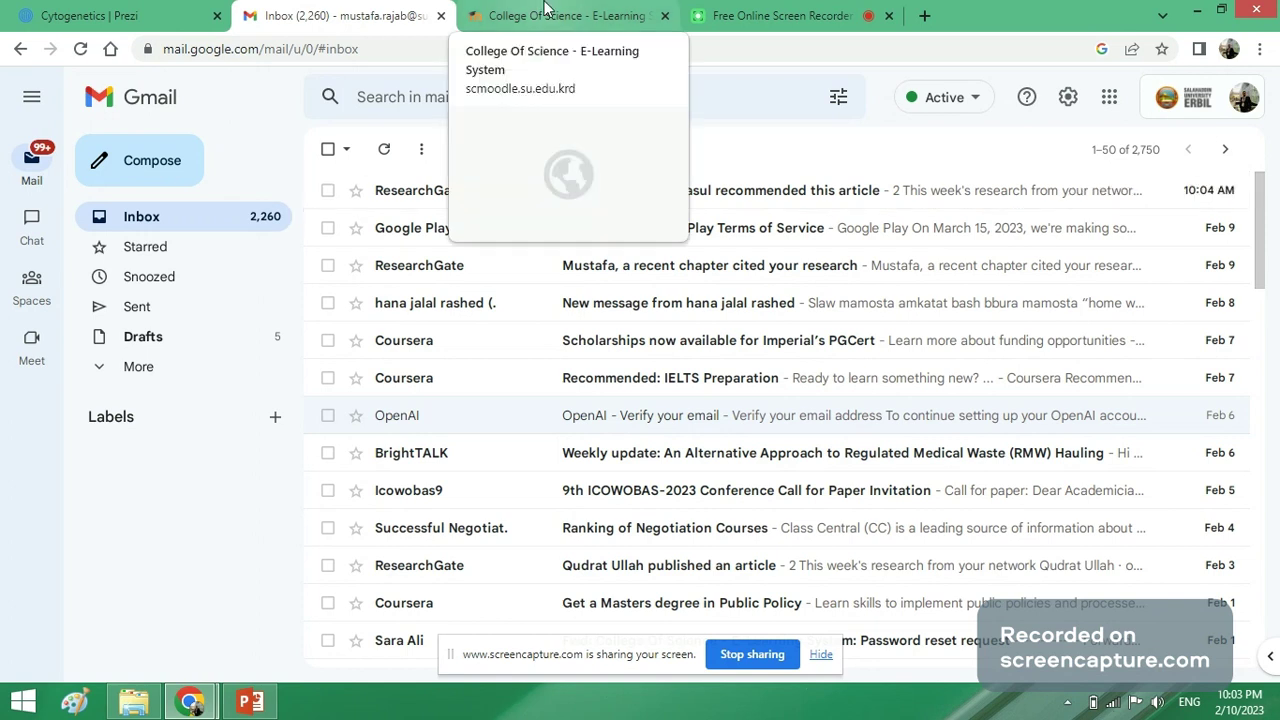
Step: Bring up the College Of Science E-Learning System page and highlight its full web address
left_click(545, 10)
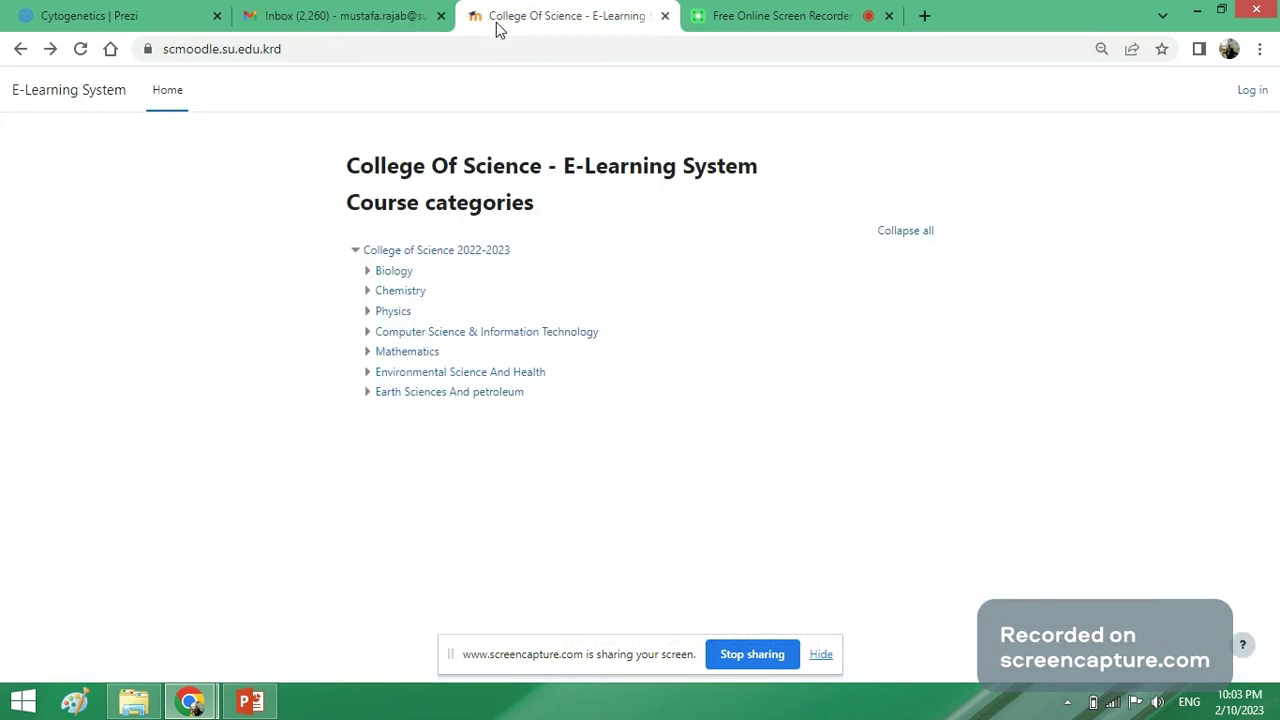
left_click(324, 44)
left_click(383, 46)
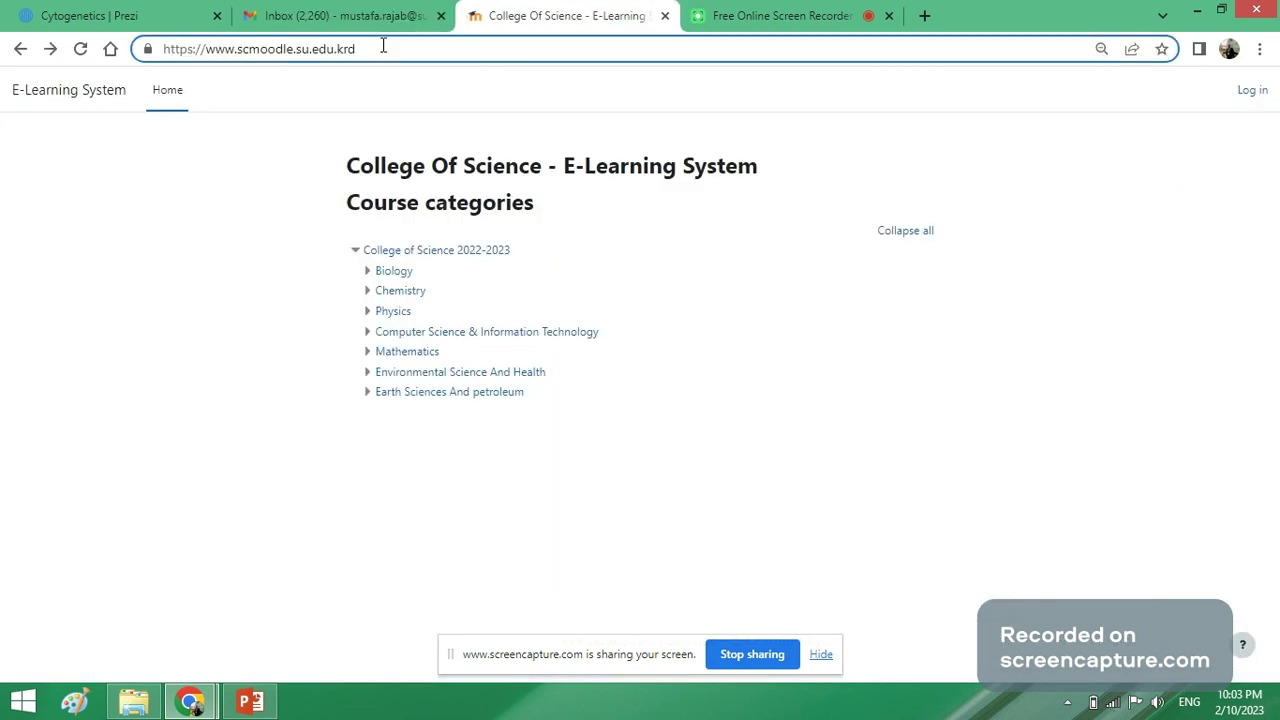
left_click_drag(383, 46, 138, 62)
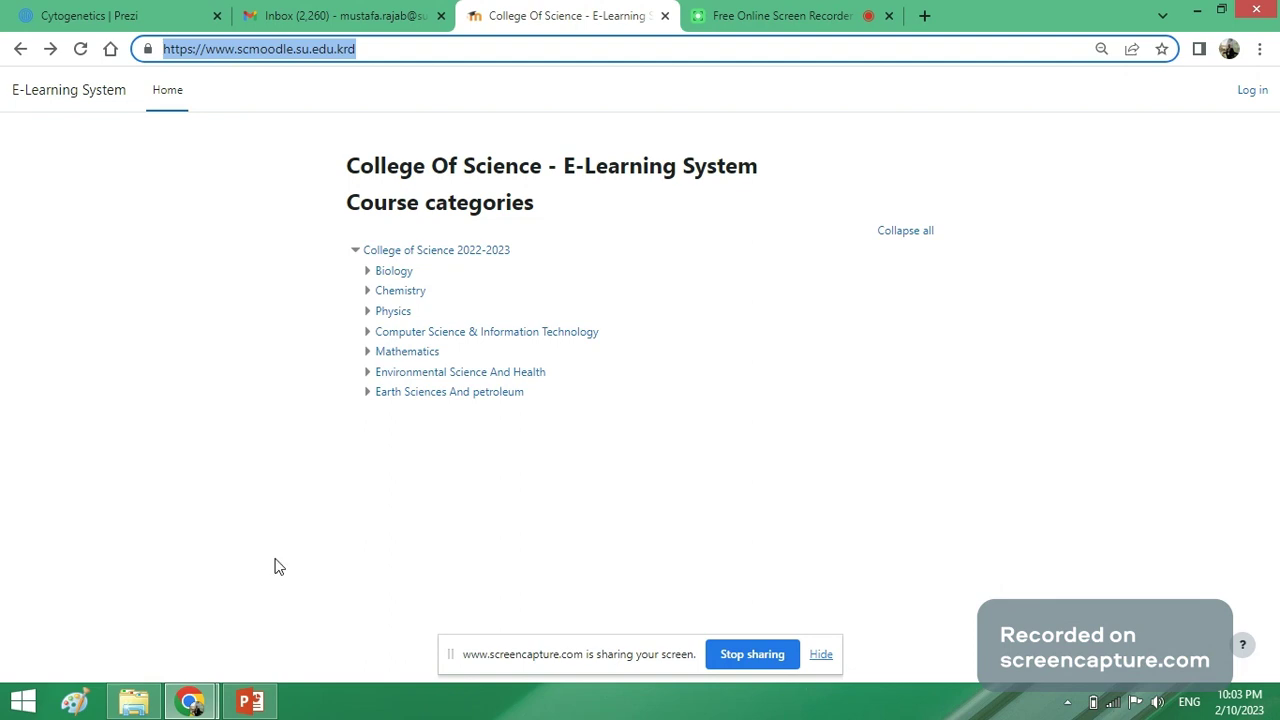
left_click(251, 704)
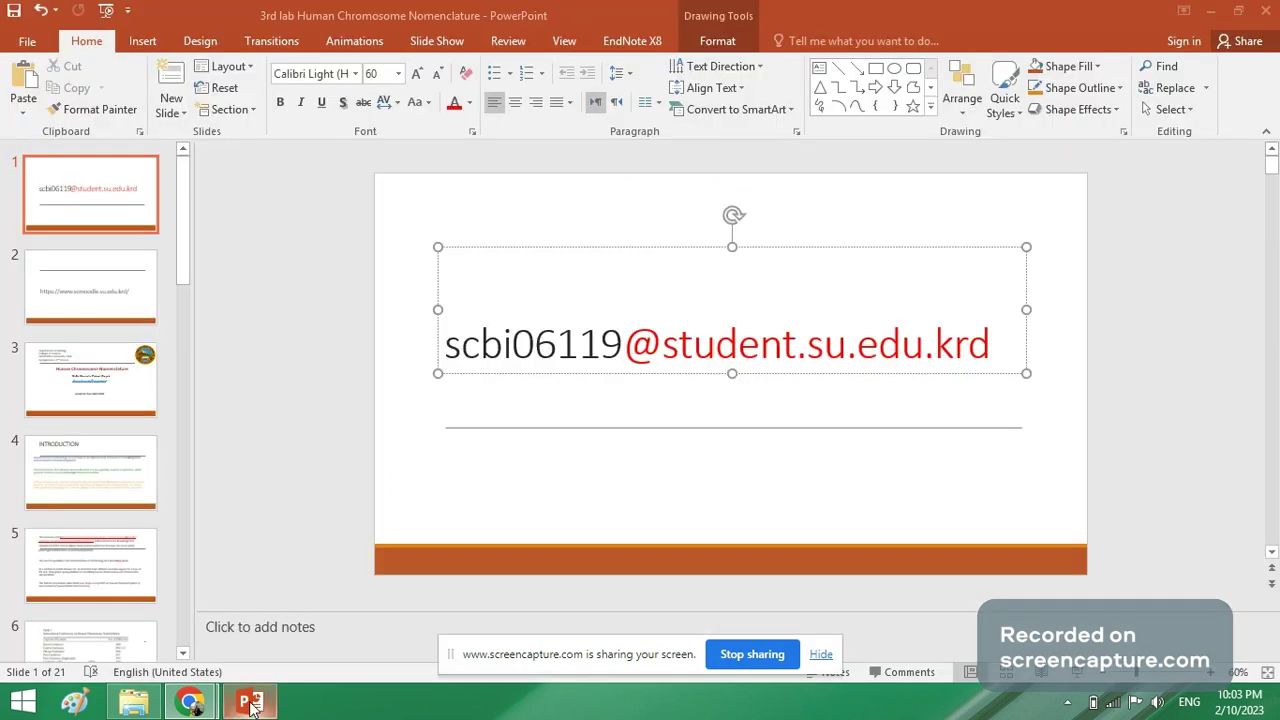
left_click(96, 306)
left_click_drag(453, 397, 931, 397)
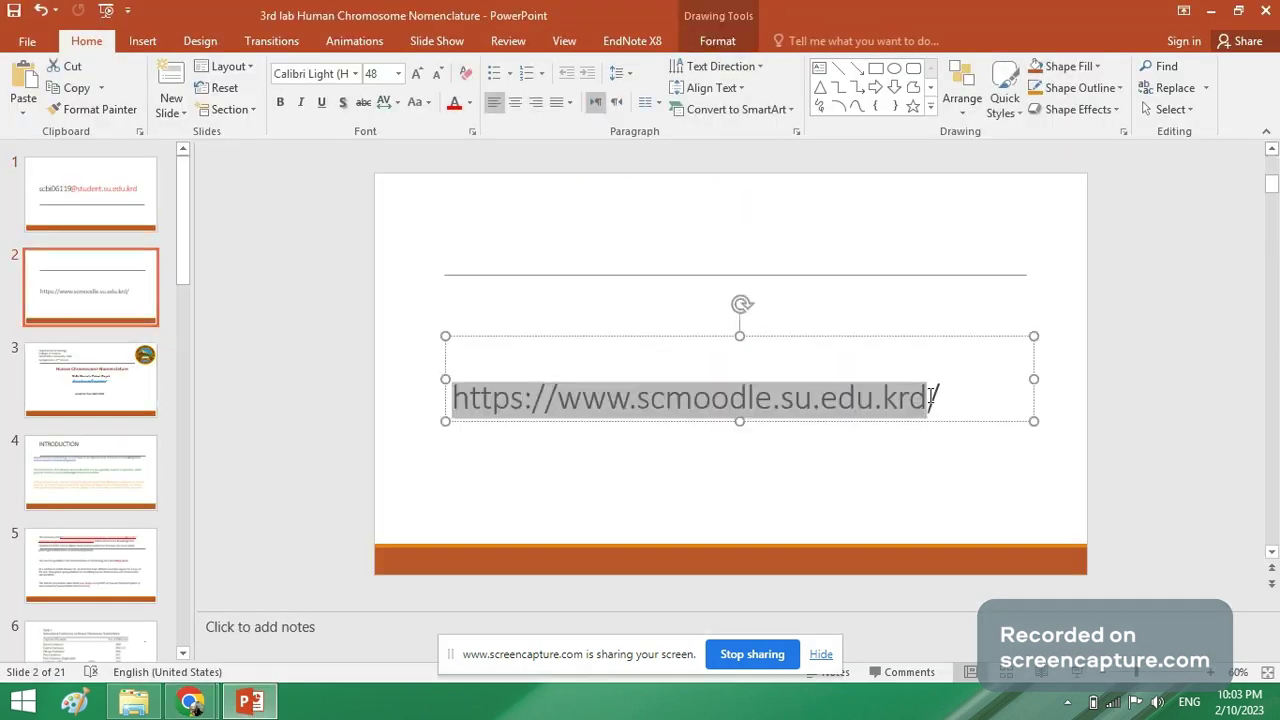
left_click(810, 495)
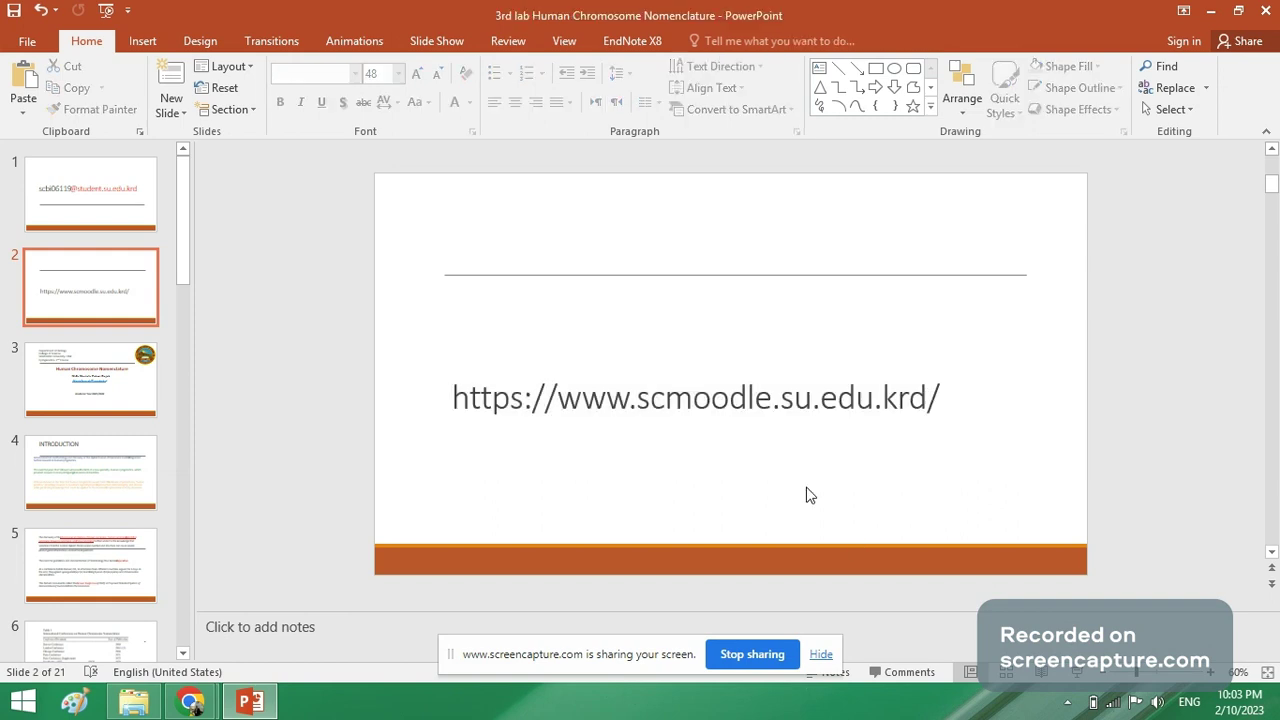
Step: Switch back to the E-Learning System site in Chrome and open its login page
left_click(206, 704)
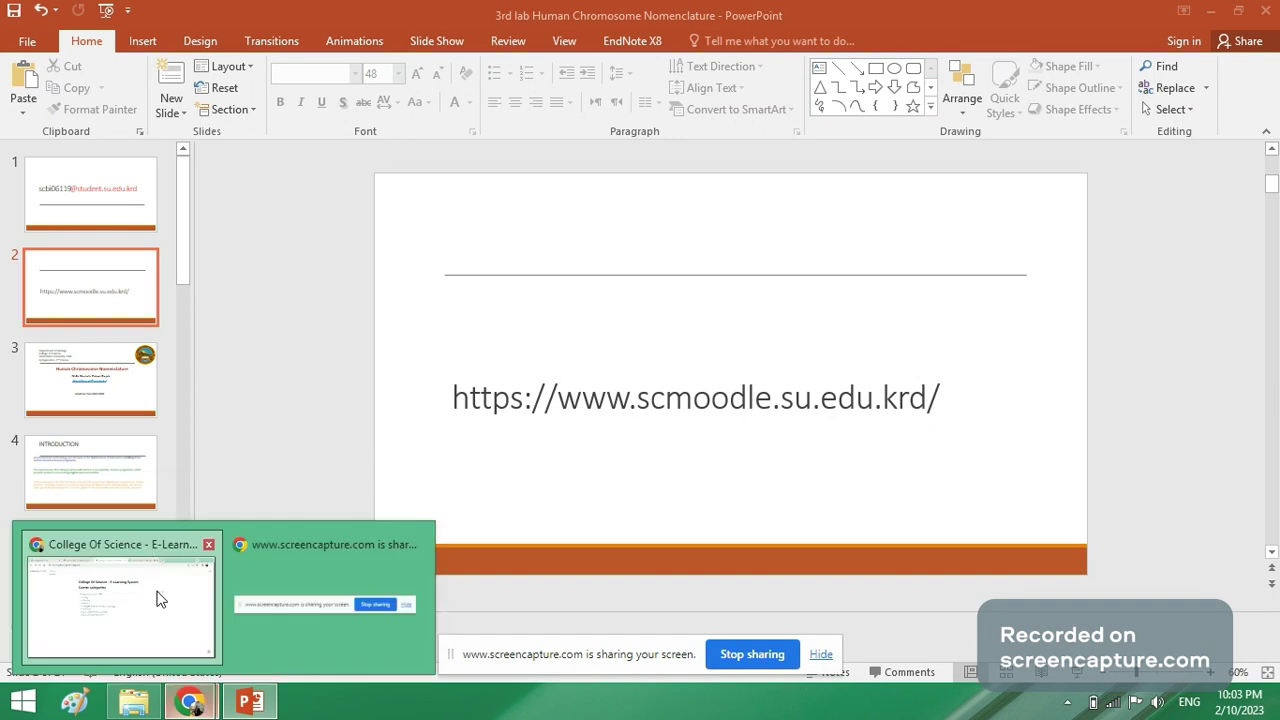
left_click(160, 598)
left_click(239, 284)
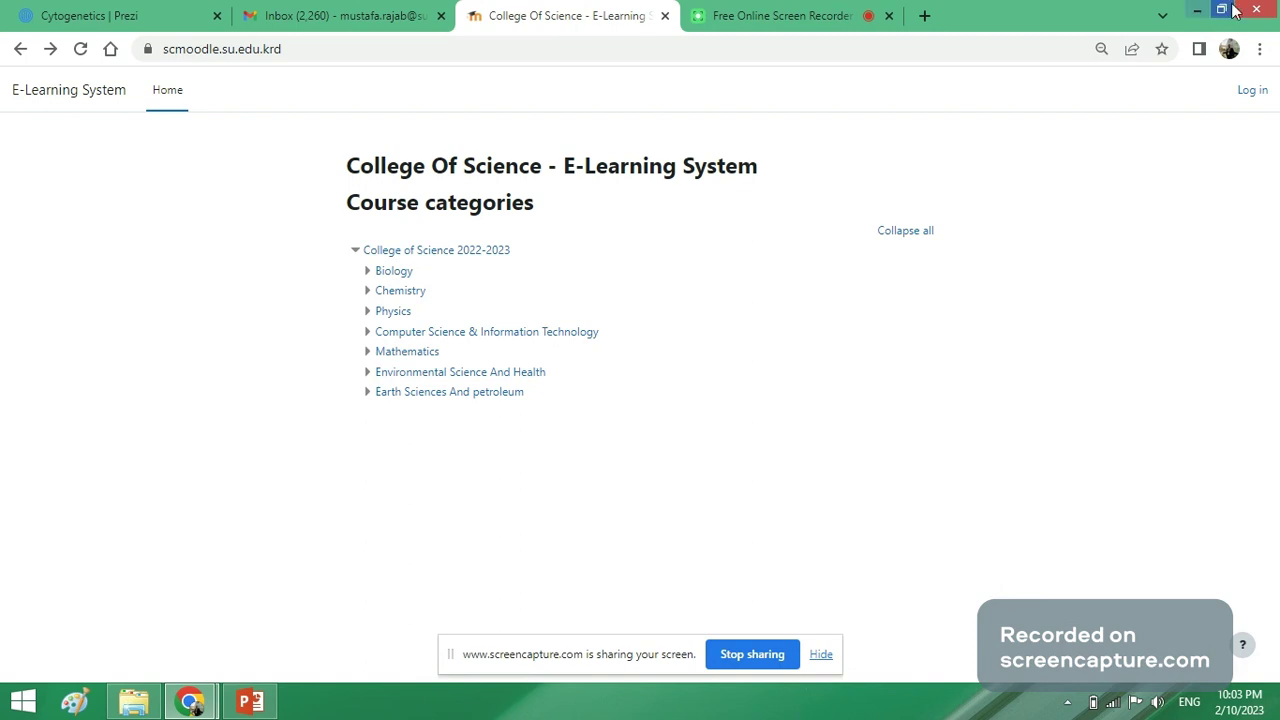
left_click(1252, 92)
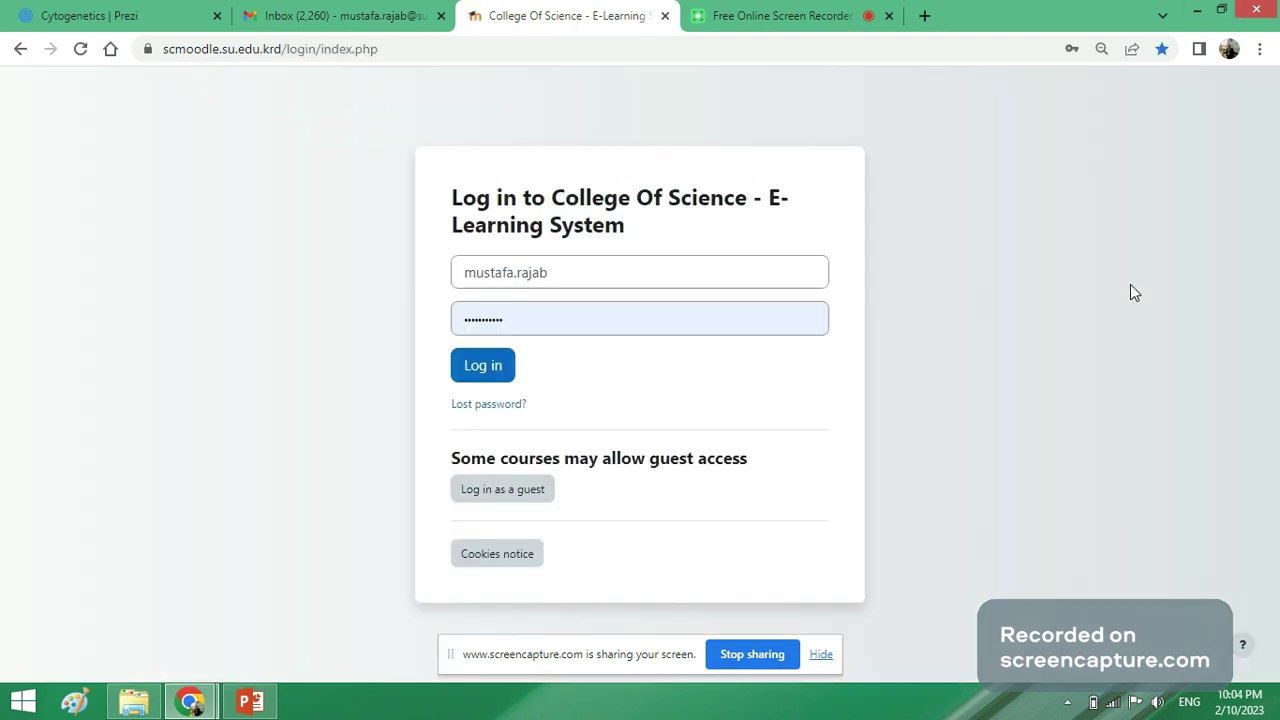
Step: Clear the prefilled username and password from the login form
double_click(583, 279)
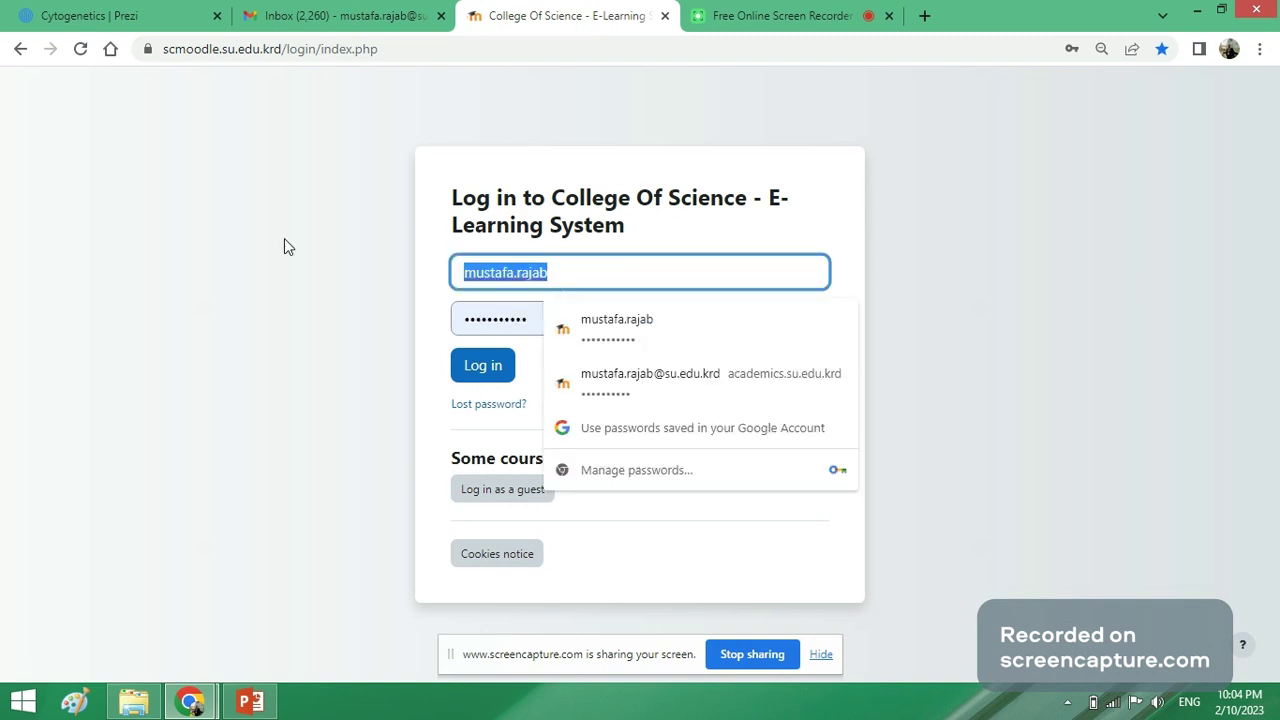
key("BackSpace")
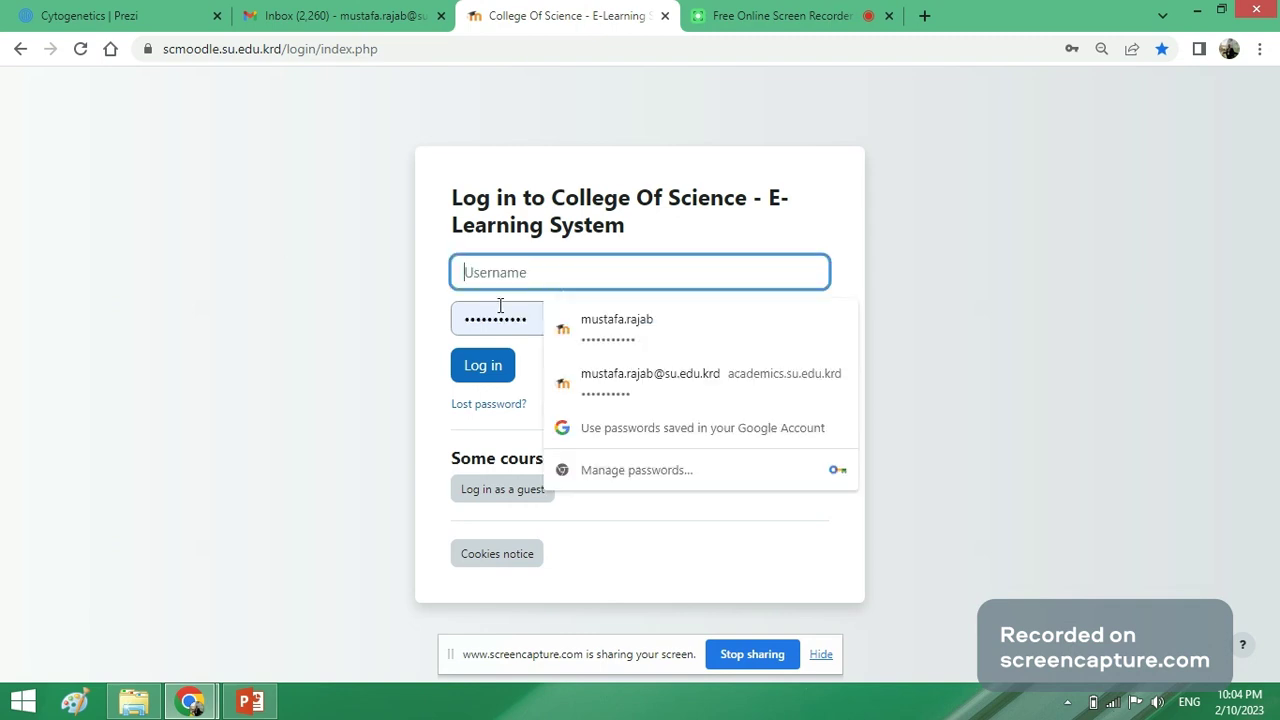
key("Tab")
key("BackSpace")
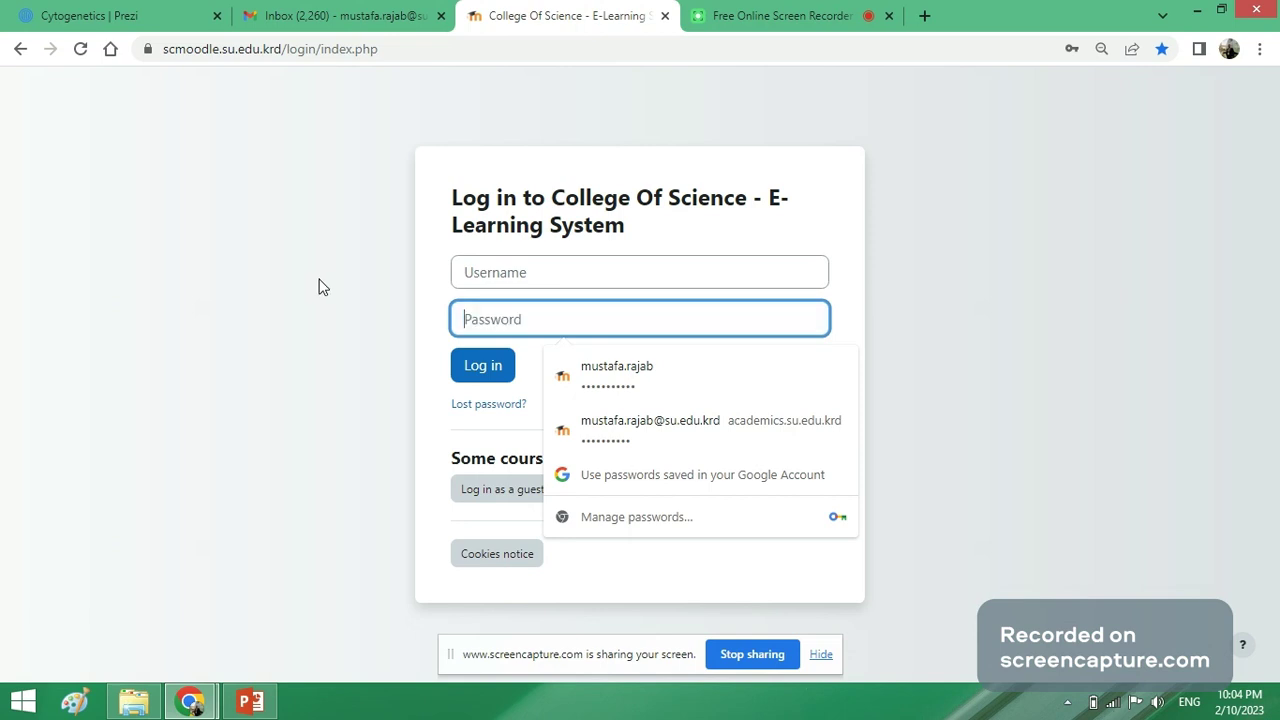
left_click(295, 298)
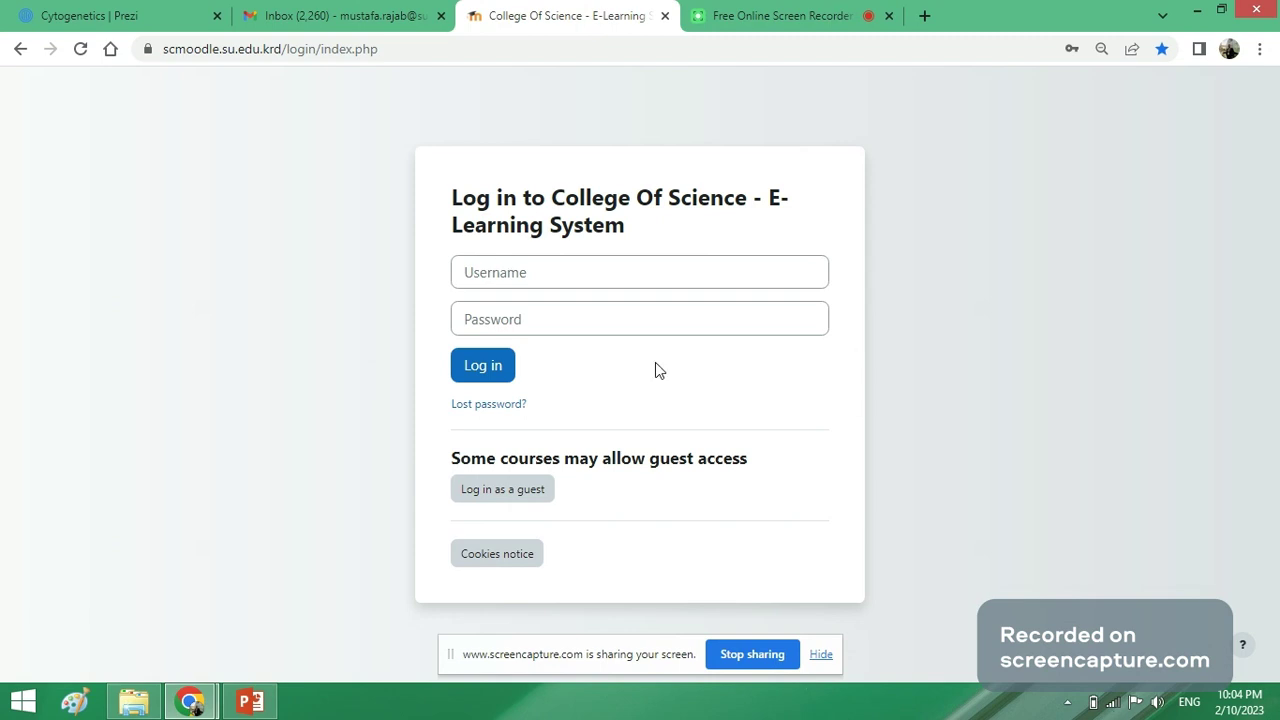
Step: Open the lost-password page and clear the automatically filled username from its search field
left_click(504, 416)
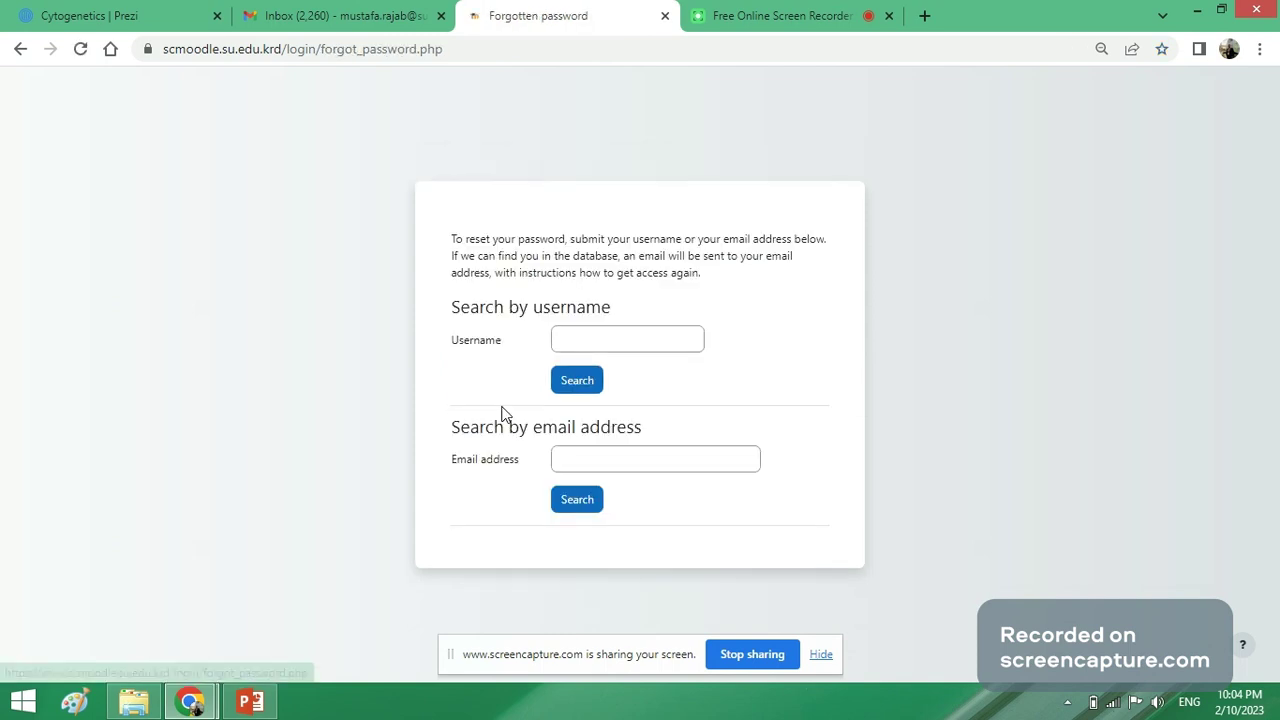
left_click(527, 345)
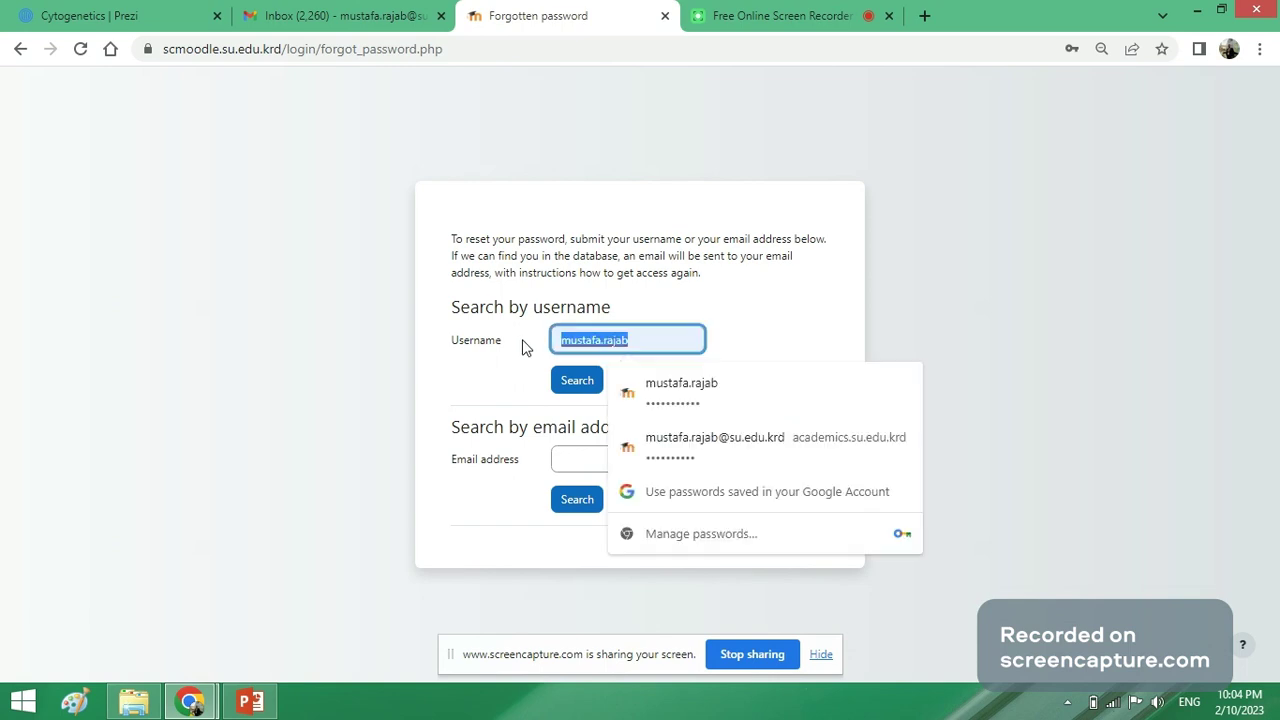
key("BackSpace")
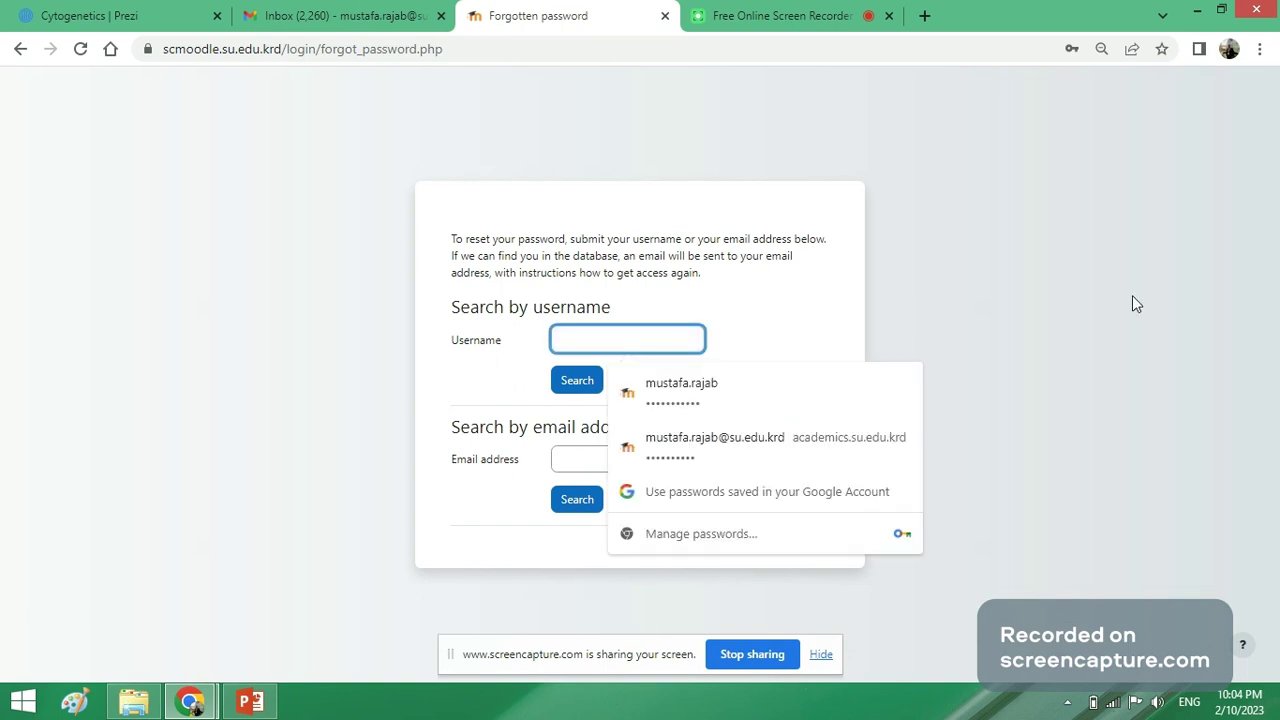
left_click(480, 307)
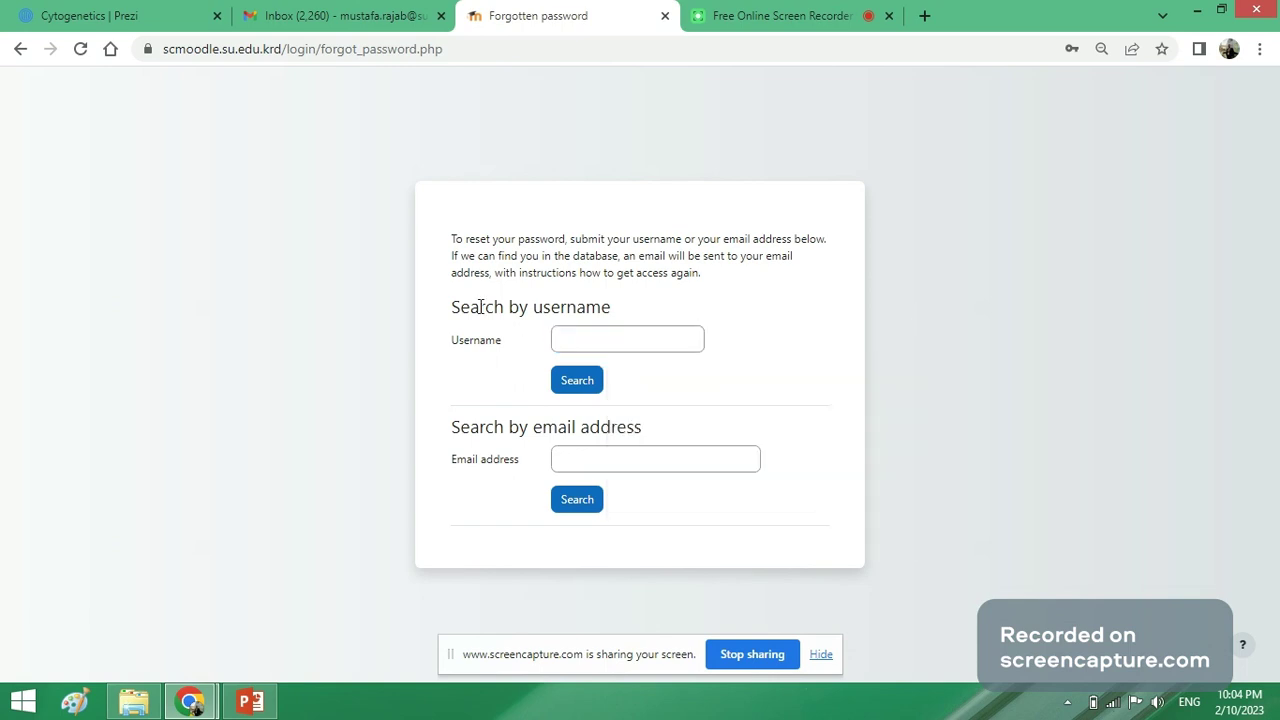
Step: Highlight the headings for searching by username and by email address on the password recovery form
triple_click(614, 316)
left_click_drag(645, 428, 429, 431)
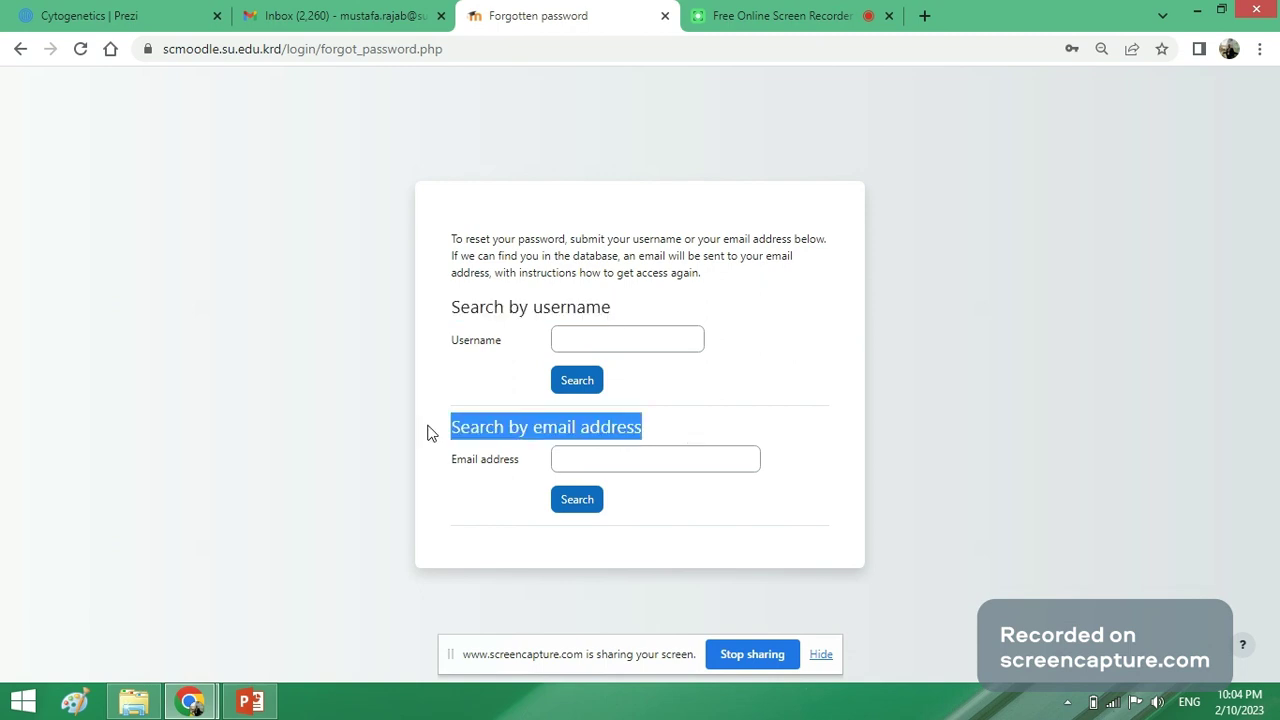
left_click(312, 390)
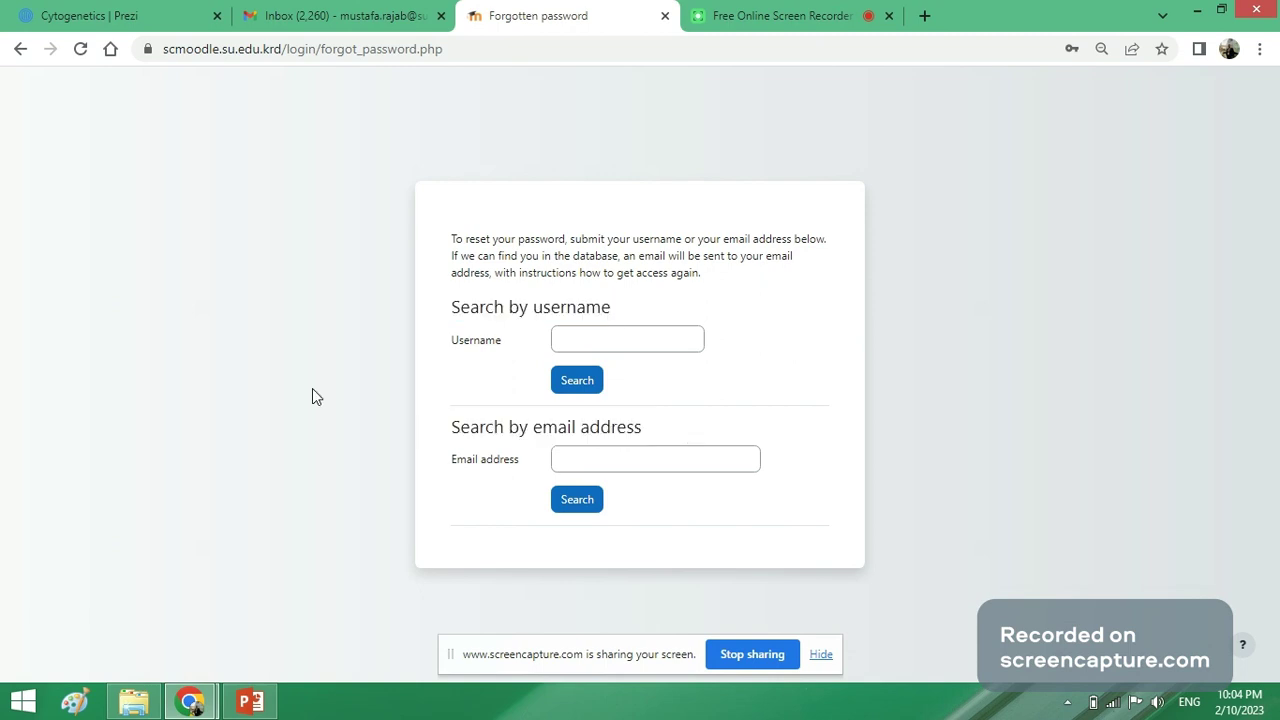
Step: Request a password reset by searching with the account's email address, and continue to the site's home page
left_click(639, 461)
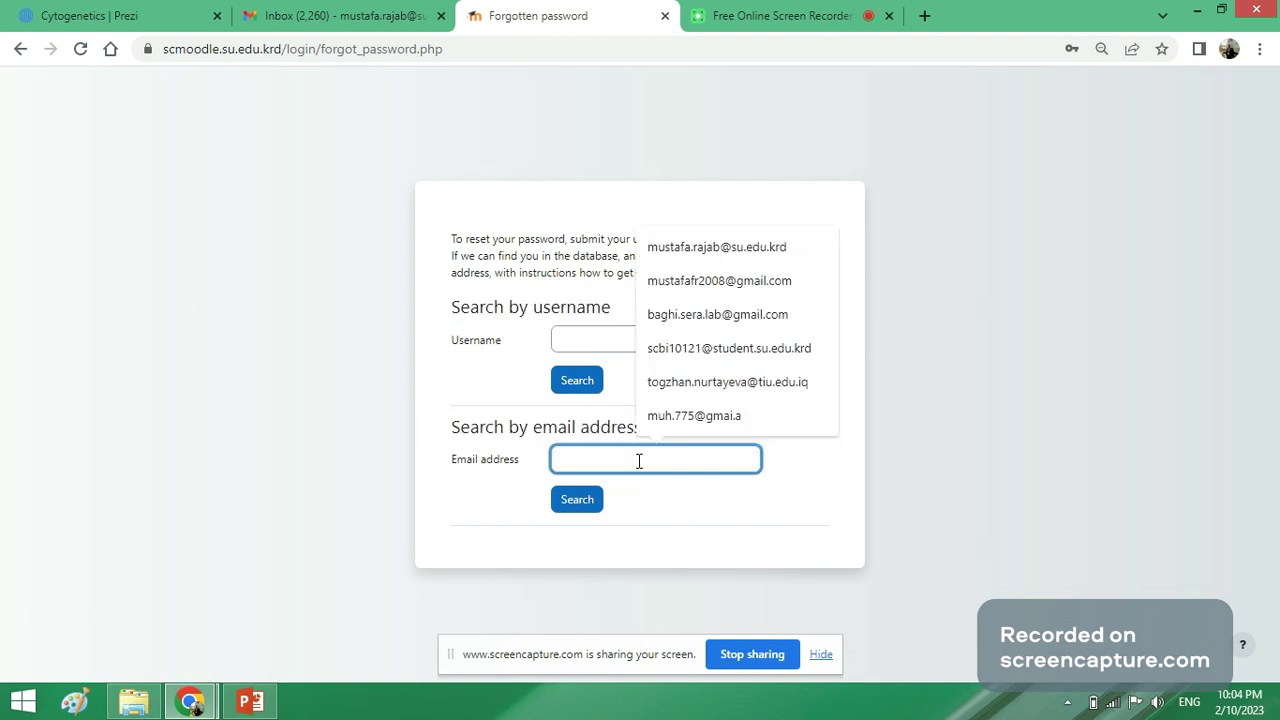
left_click(755, 252)
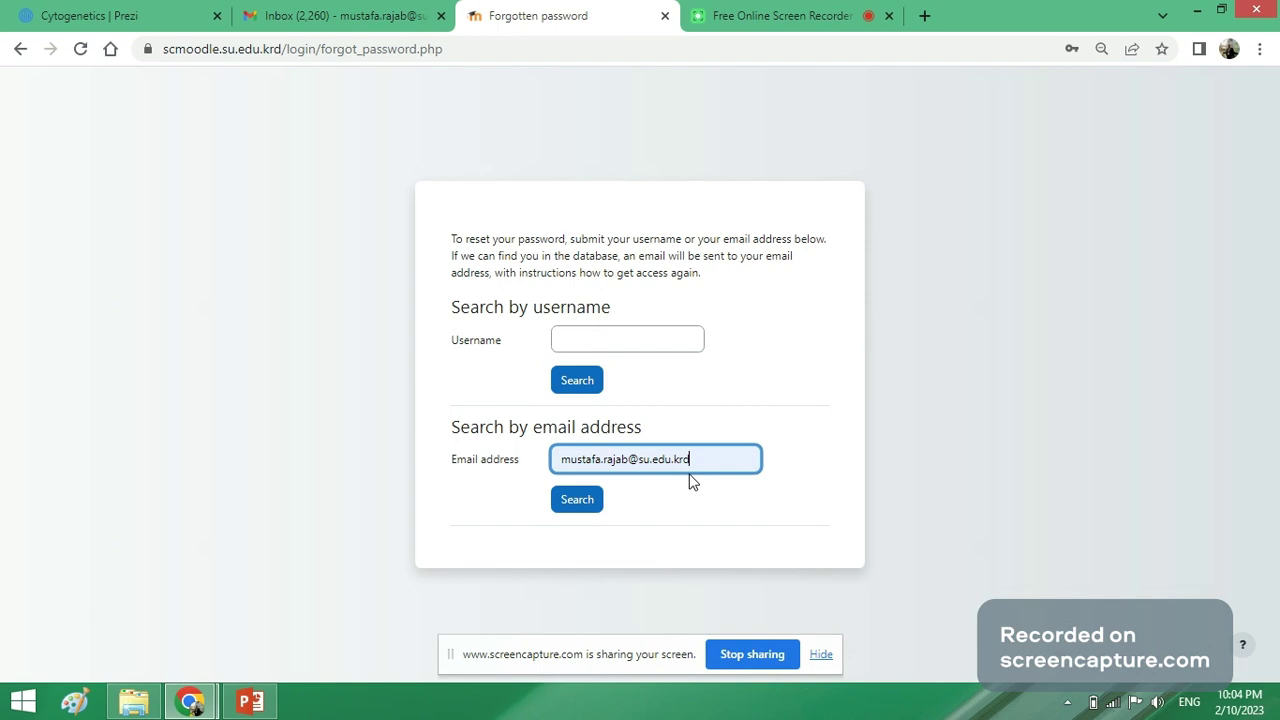
left_click(584, 500)
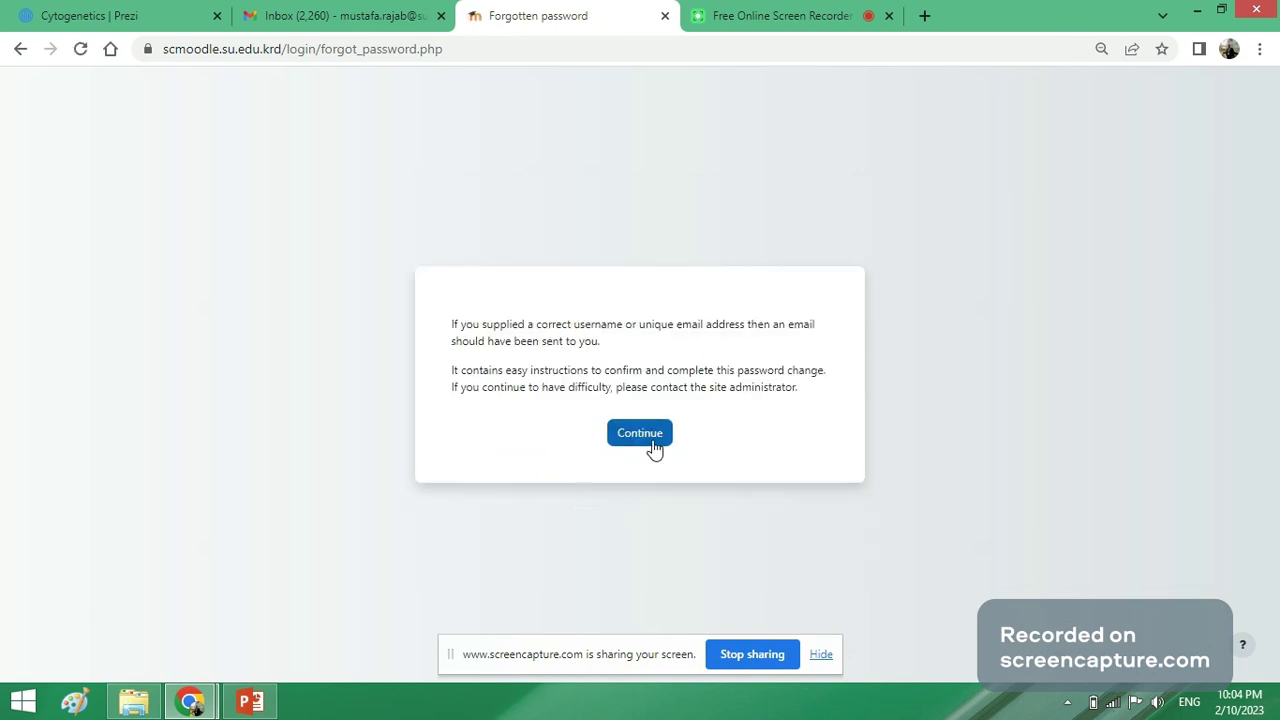
left_click(648, 438)
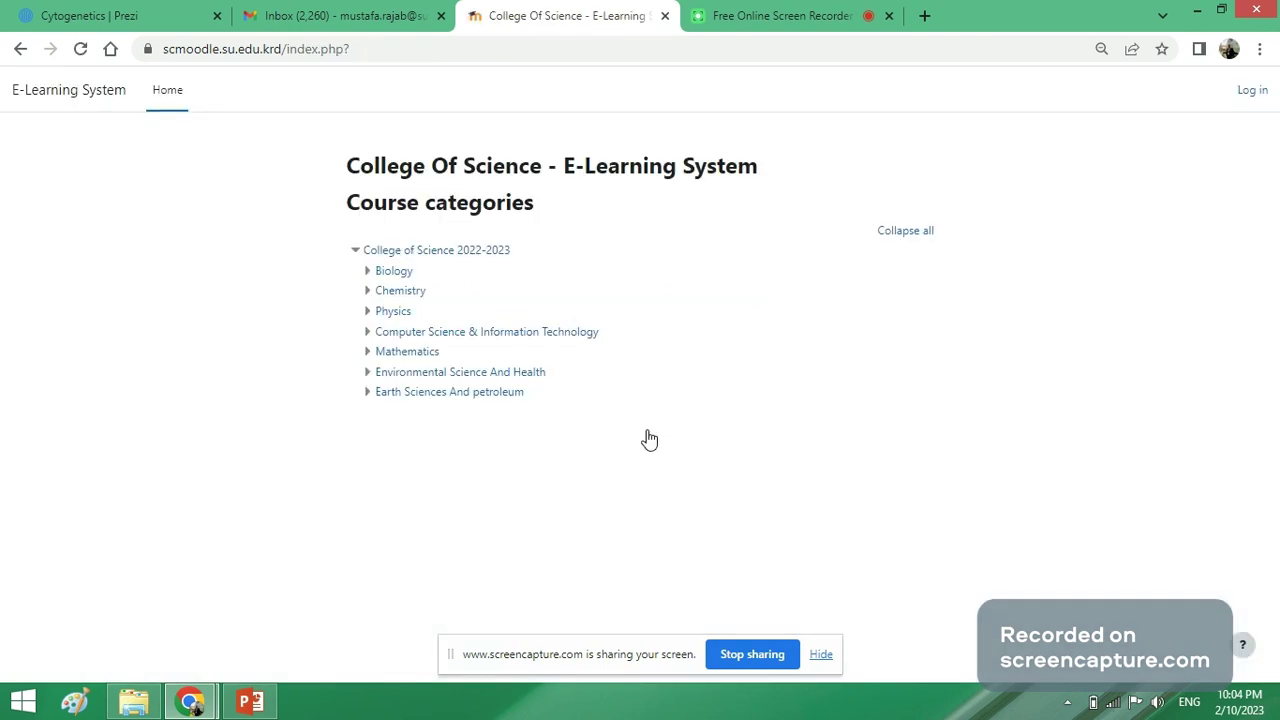
Step: Switch to the Gmail inbox, expand the folder list, and open the E-Learning System password reset email
left_click(362, 8)
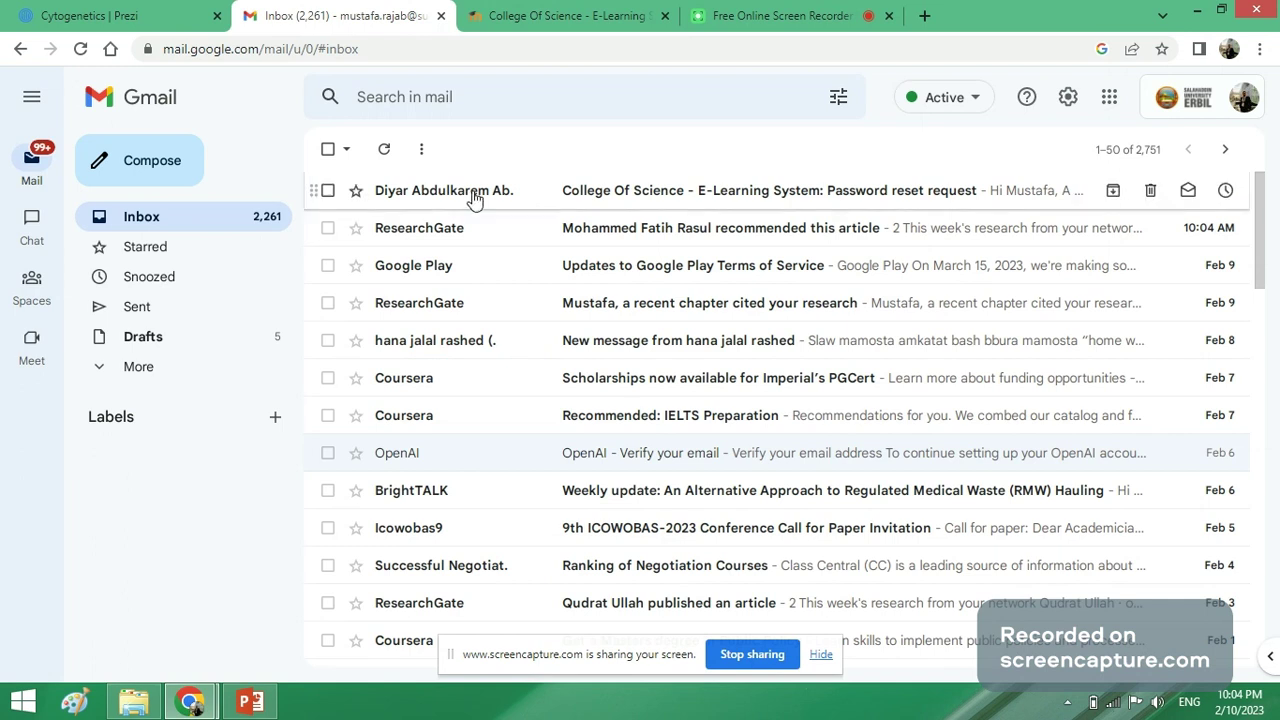
mouse_move(476, 199)
left_click(138, 367)
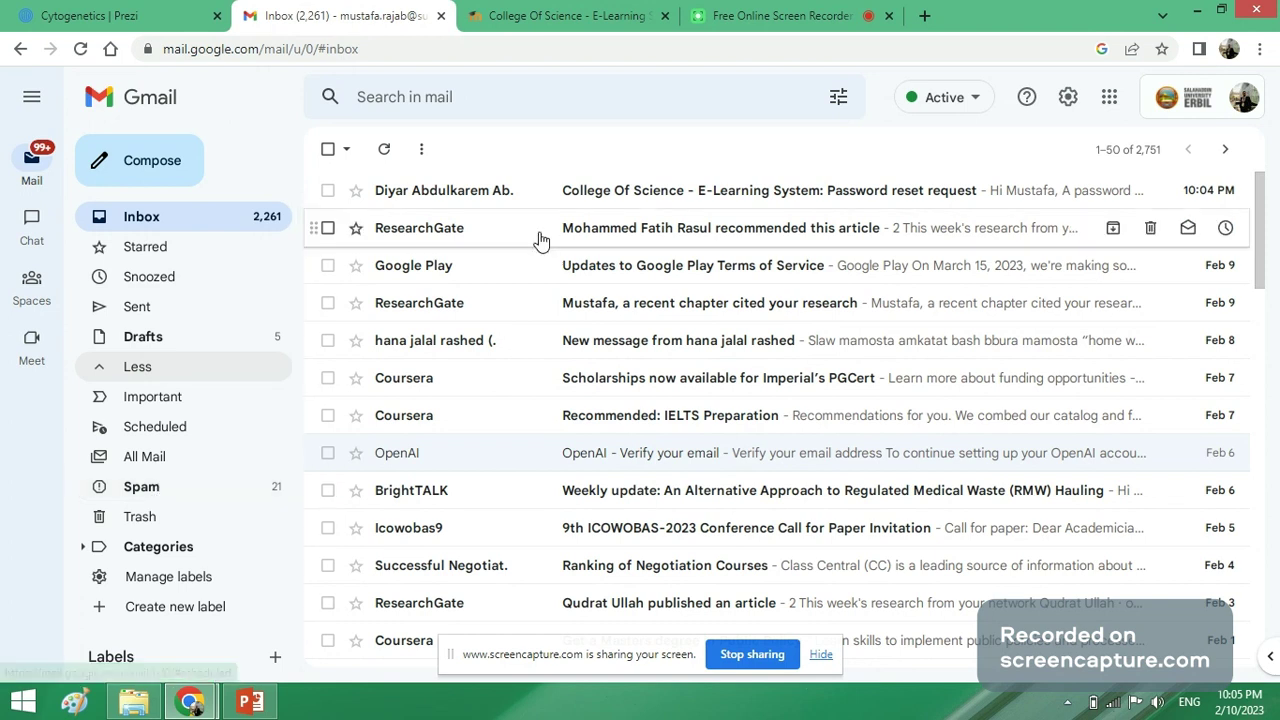
left_click(585, 200)
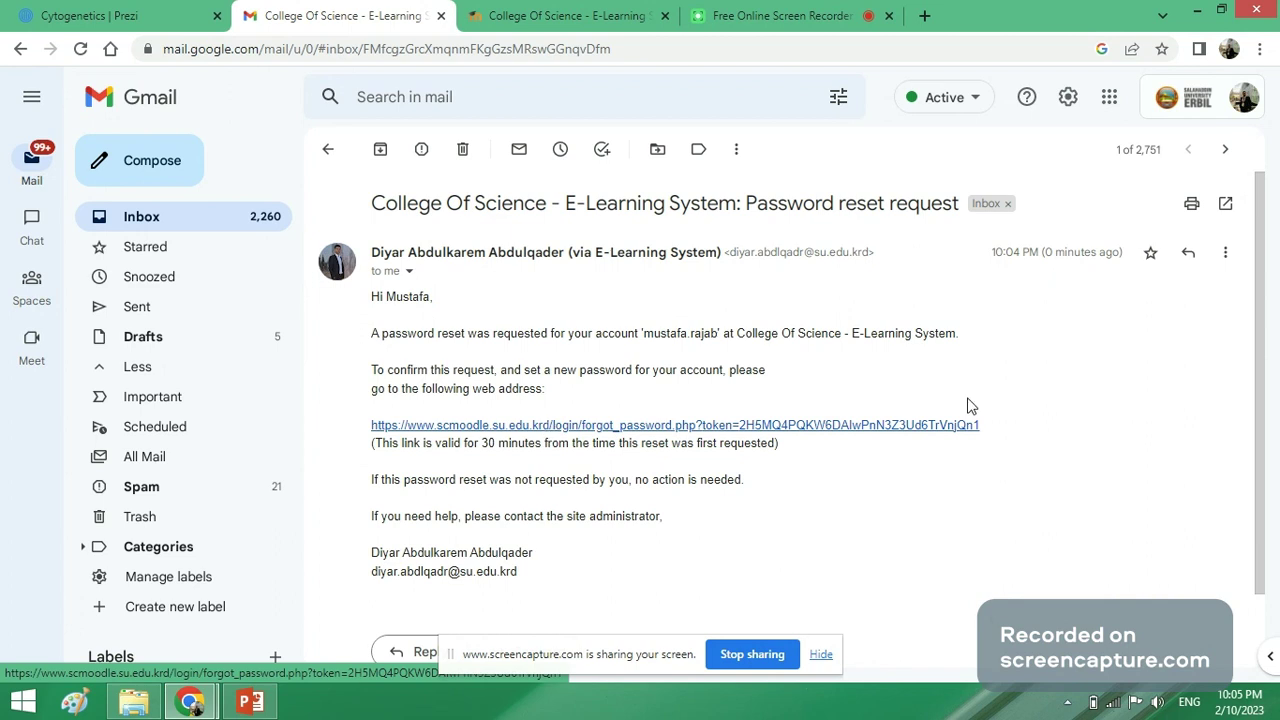
Step: Highlight the password reset link in the email to examine it
left_click_drag(979, 424, 352, 438)
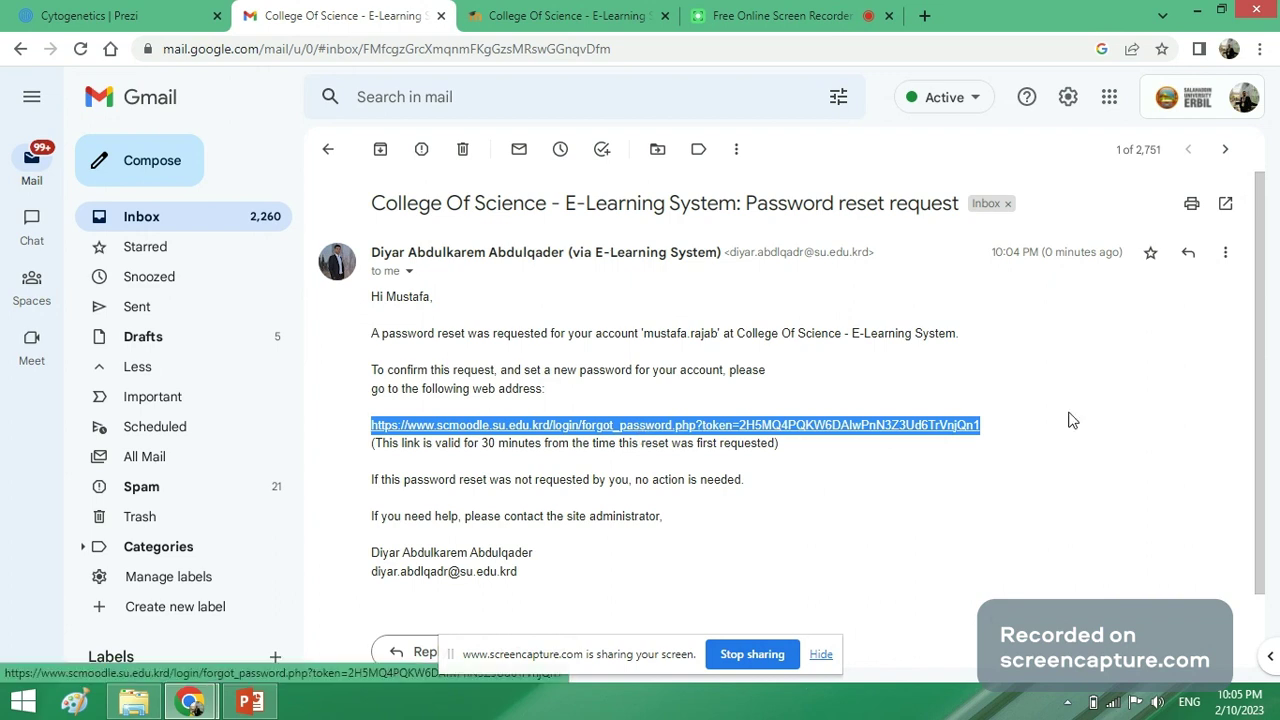
left_click(1028, 428)
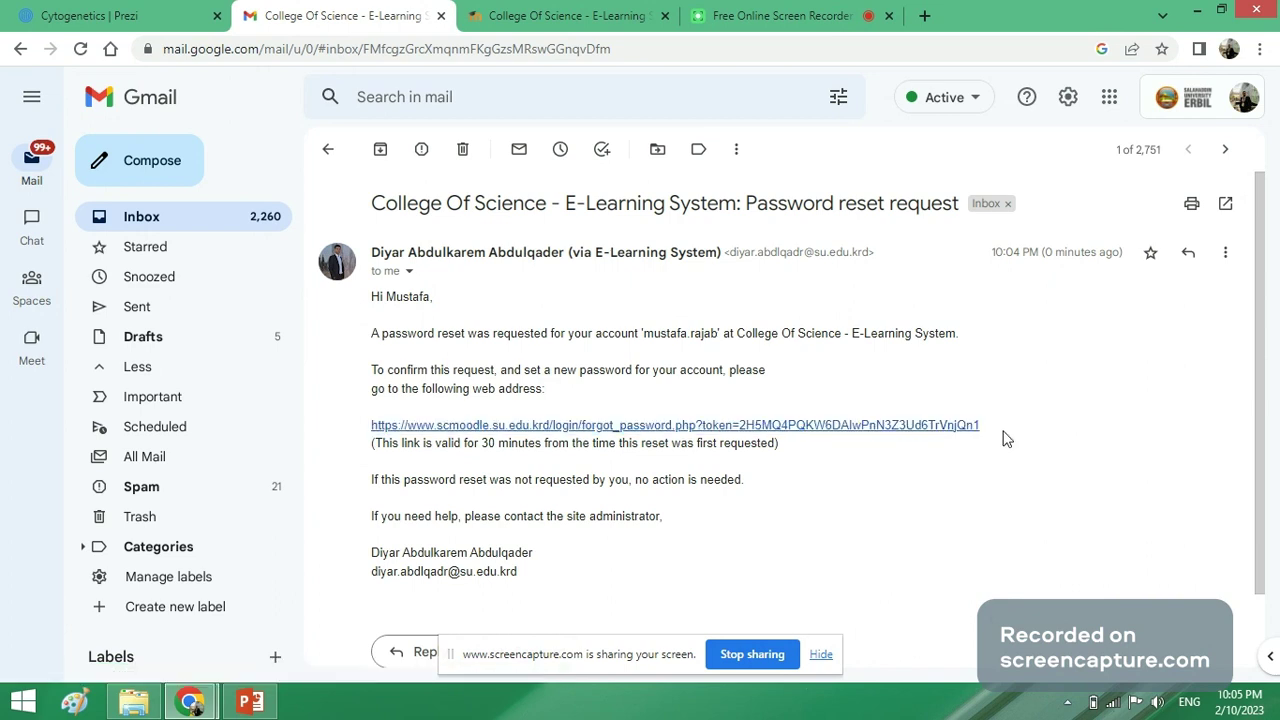
triple_click(671, 418)
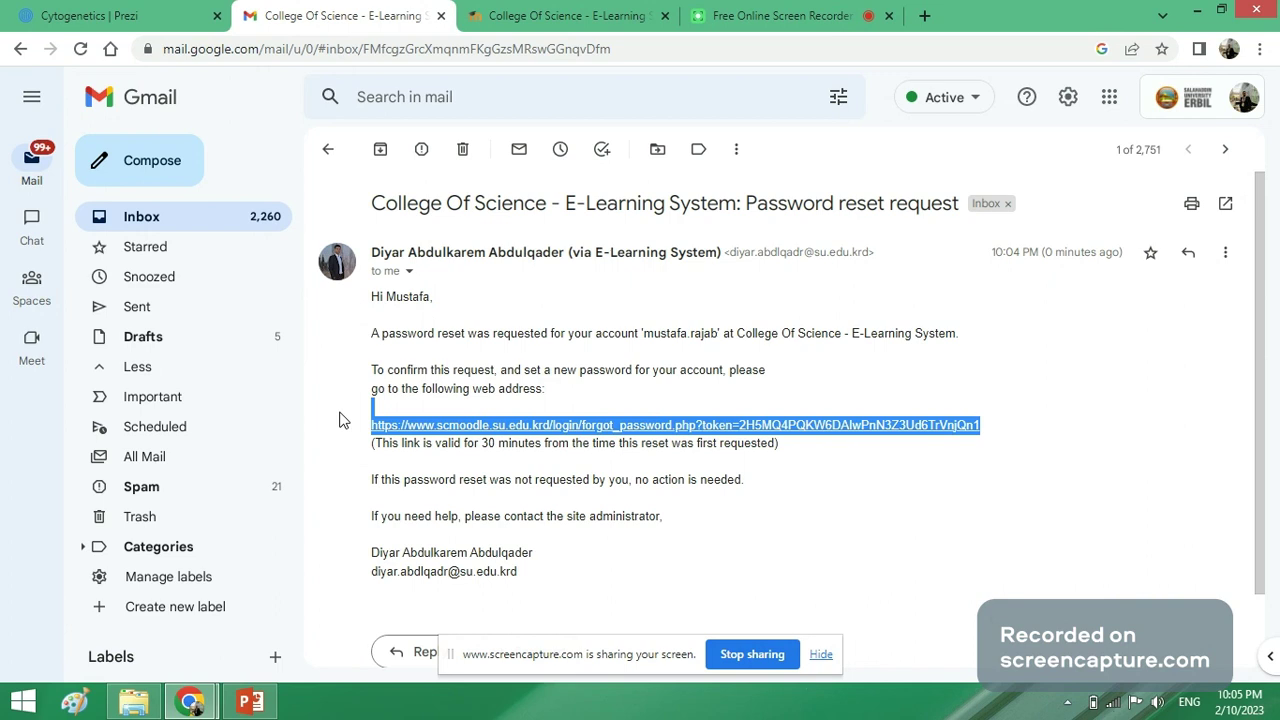
left_click(884, 463)
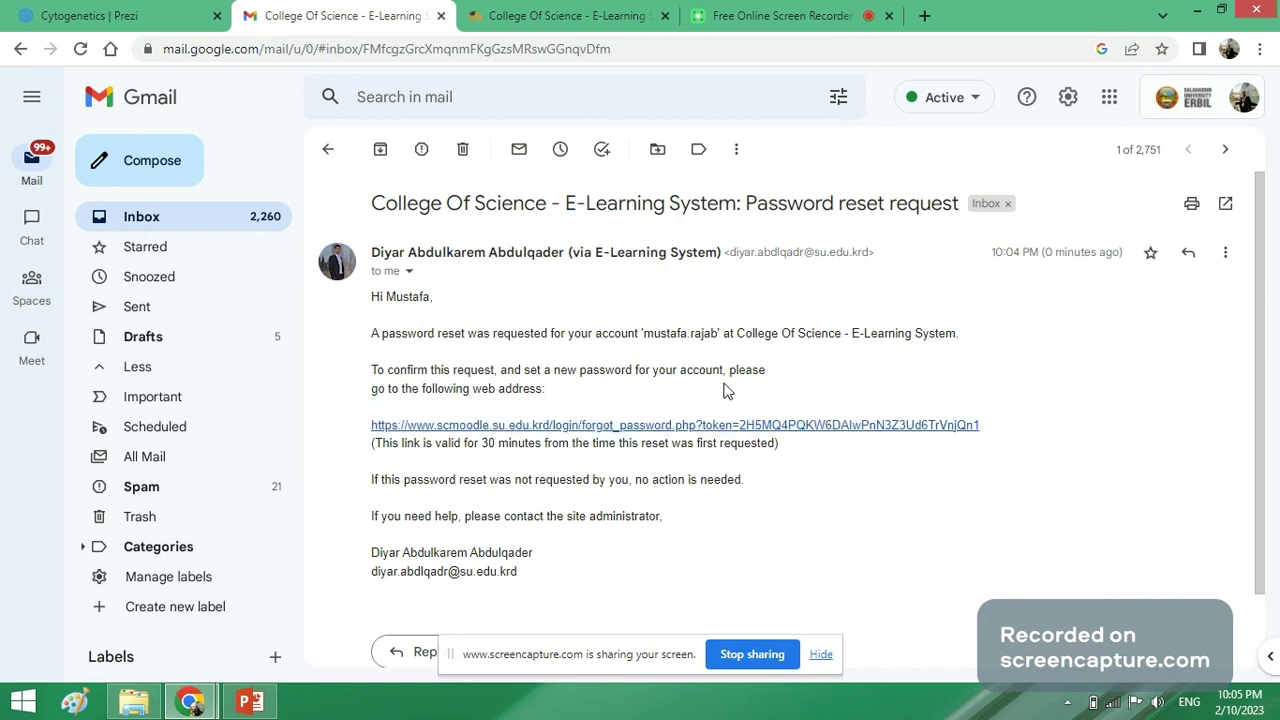
Step: Follow the reset link from the email and clear the prefilled new password on the Set password form
left_click(808, 426)
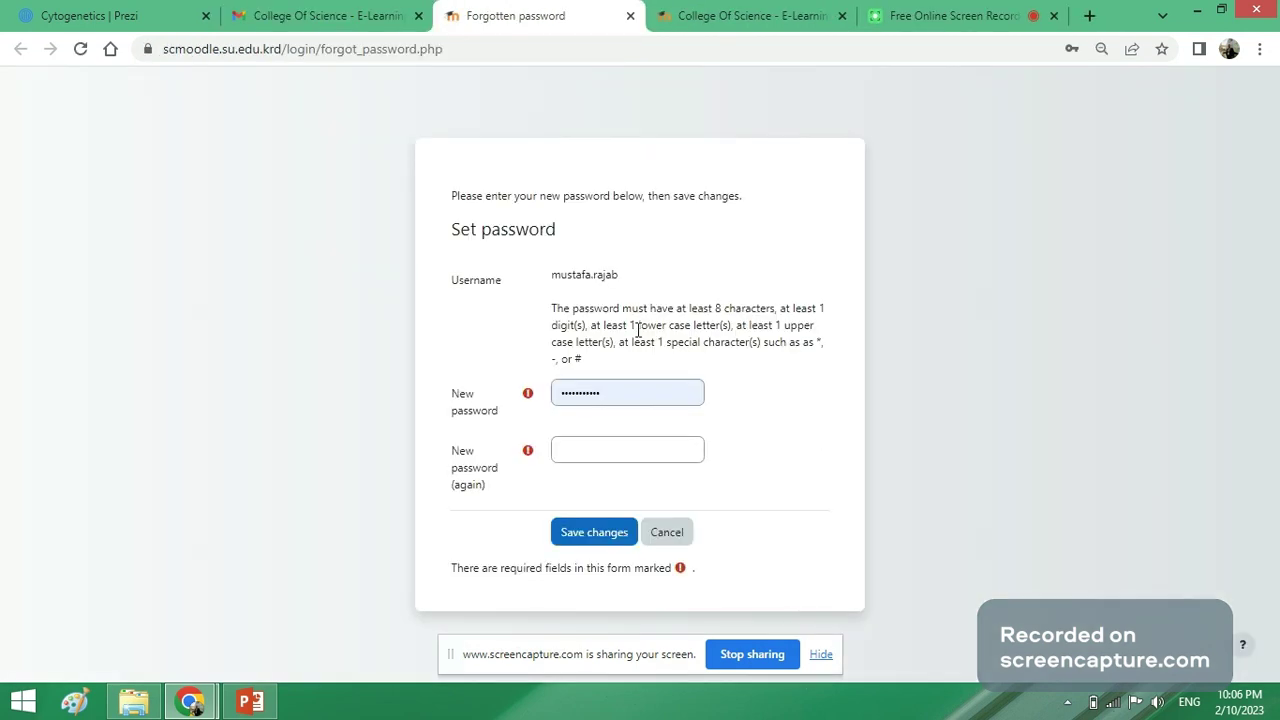
double_click(627, 395)
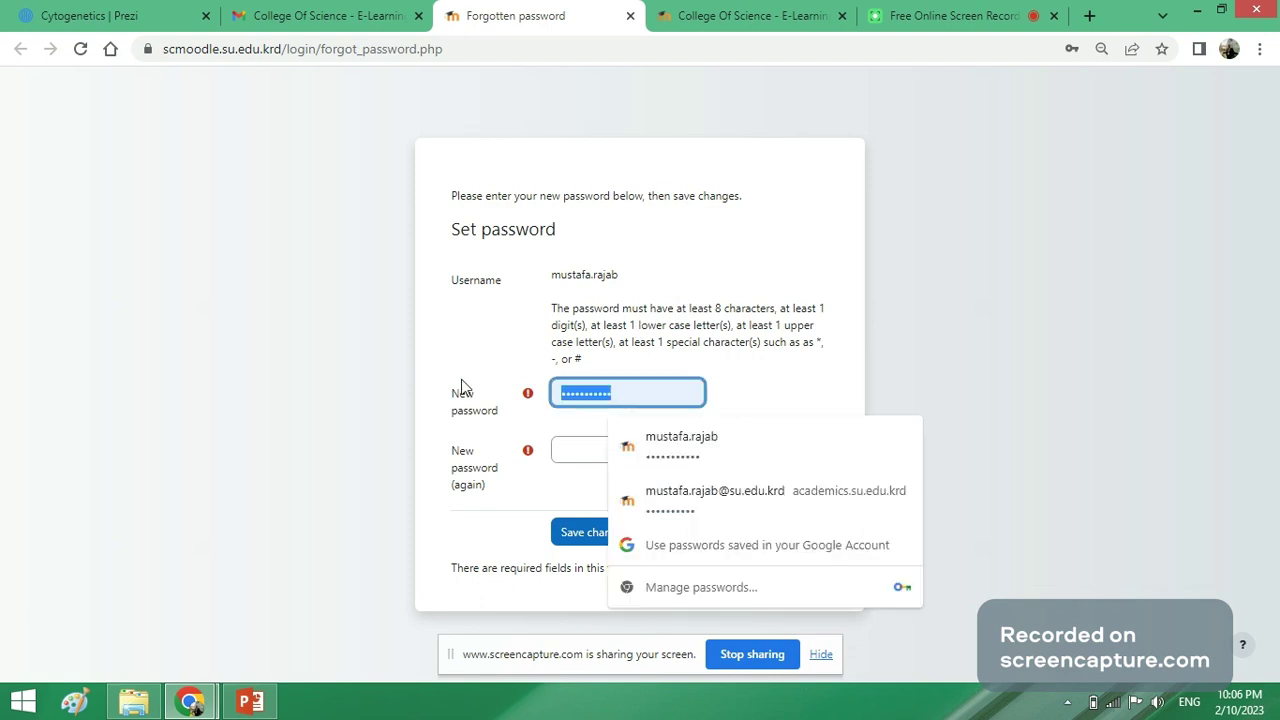
key("BackSpace")
left_click(596, 377)
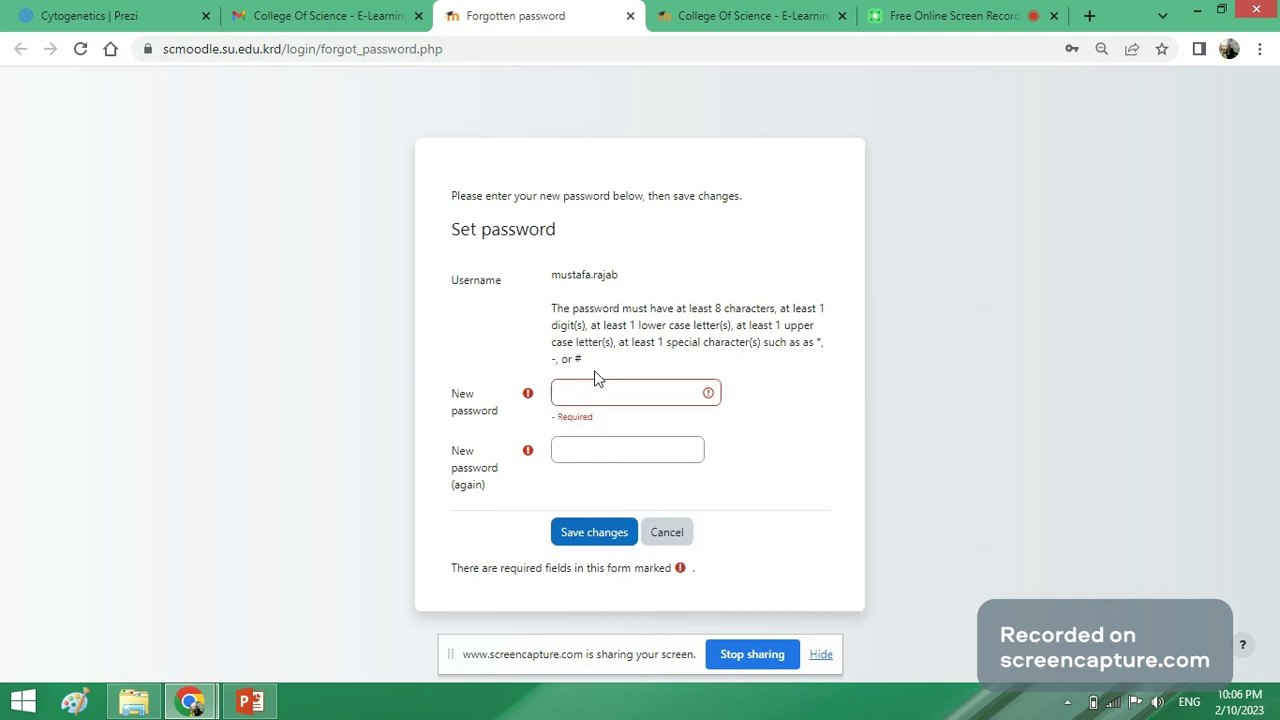
left_click(586, 395)
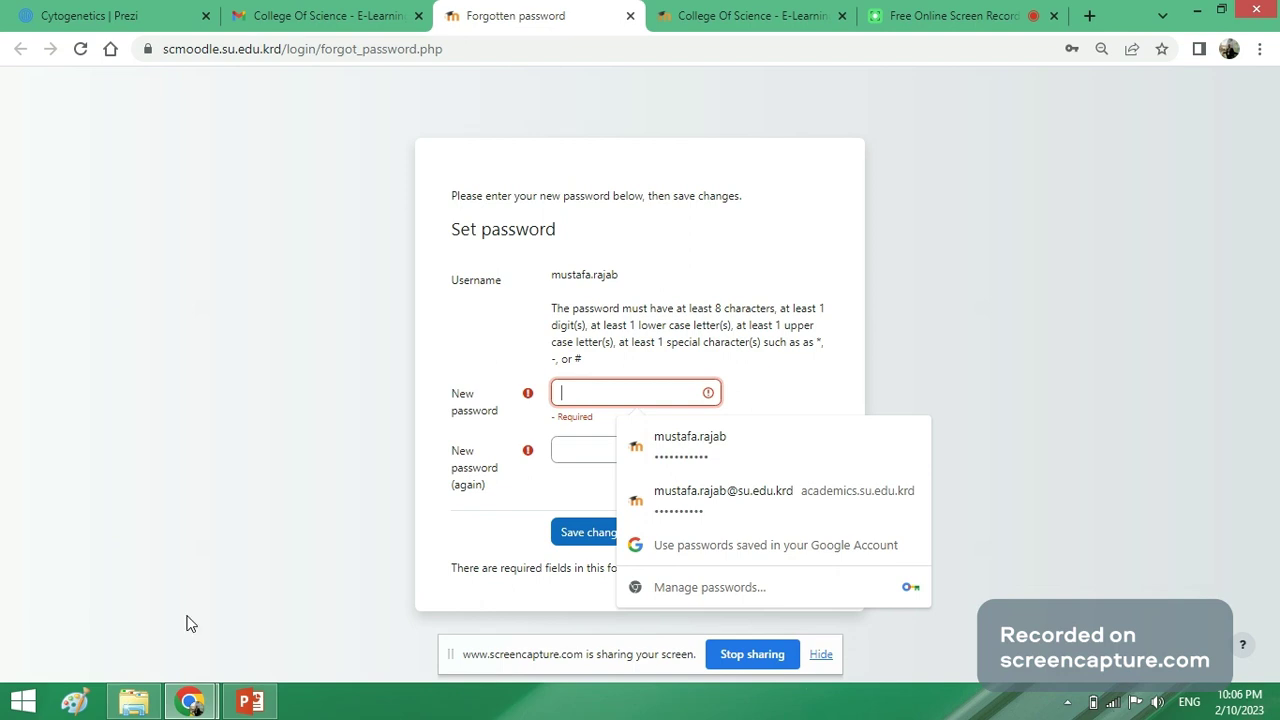
Step: Switch to PowerPoint and place the text cursor after the web address on slide 2
left_click(250, 701)
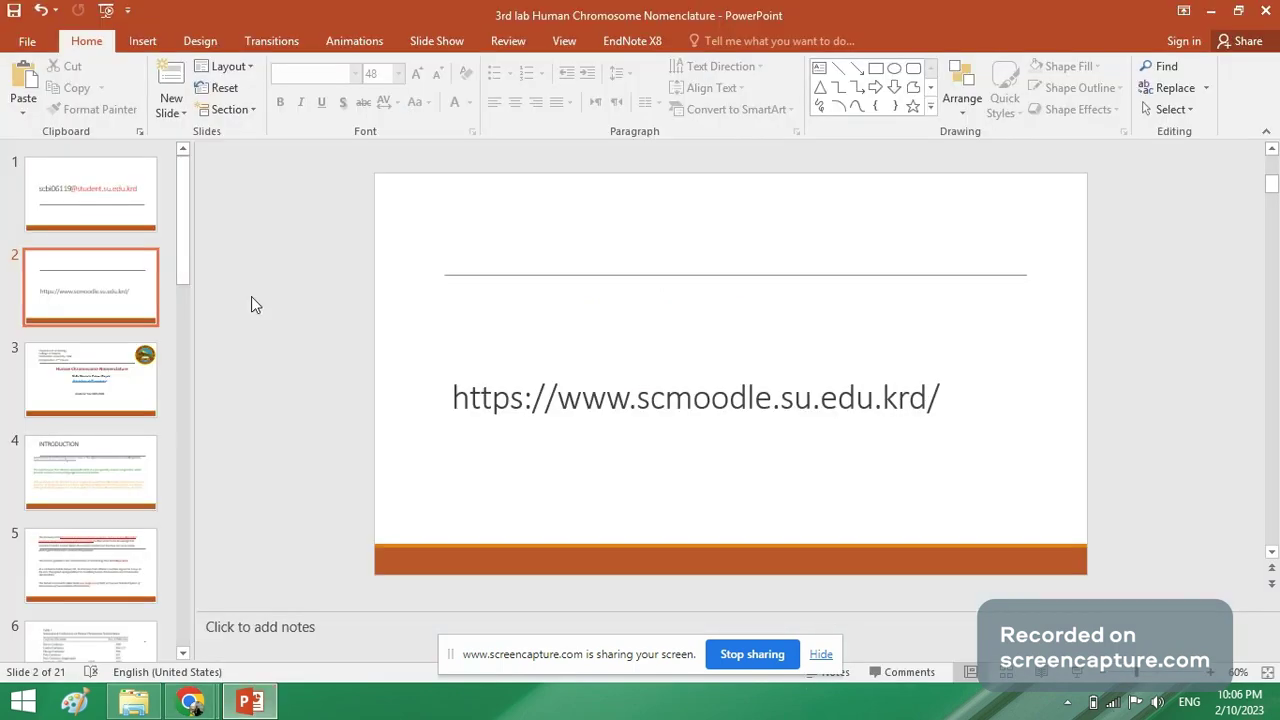
left_click(968, 394)
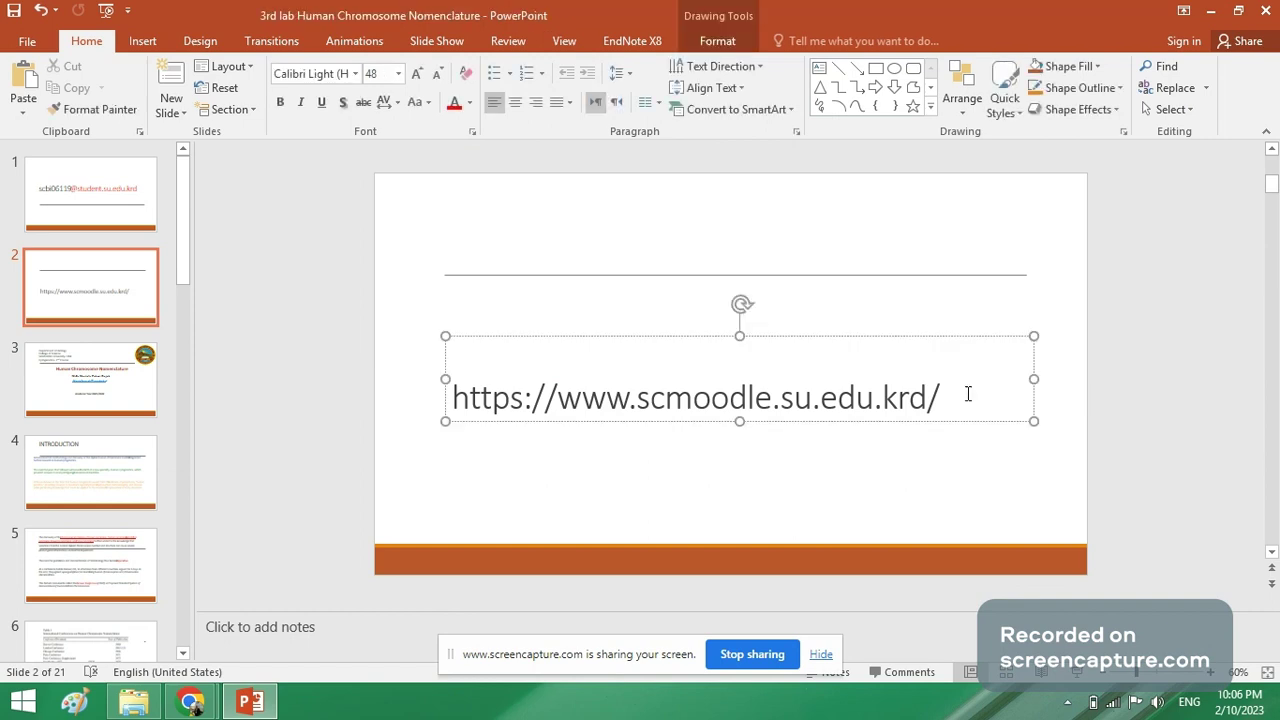